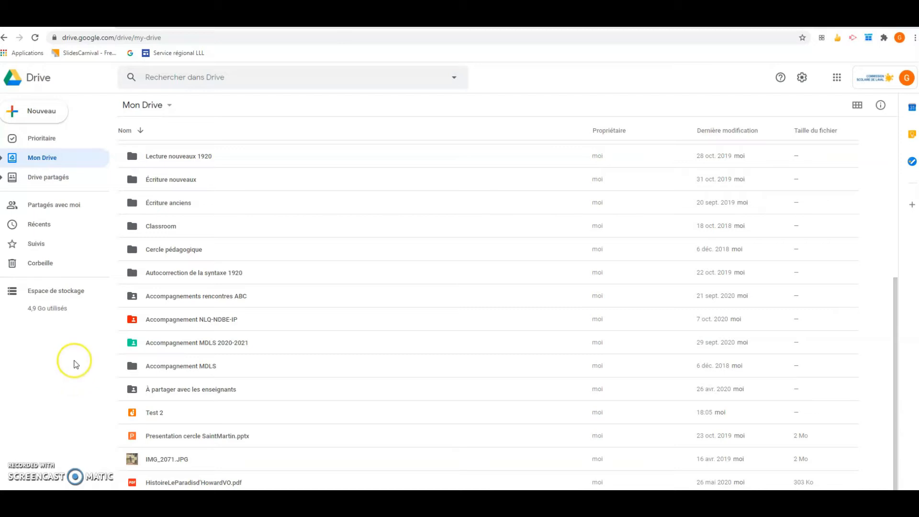
- Create a new Google Jamboard file from My Drive
left_click(43, 117)
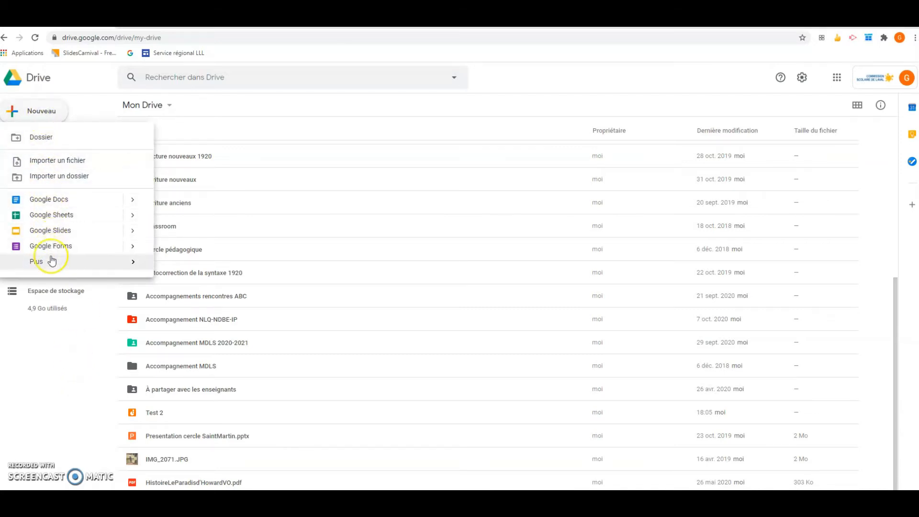
mouse_move(57, 264)
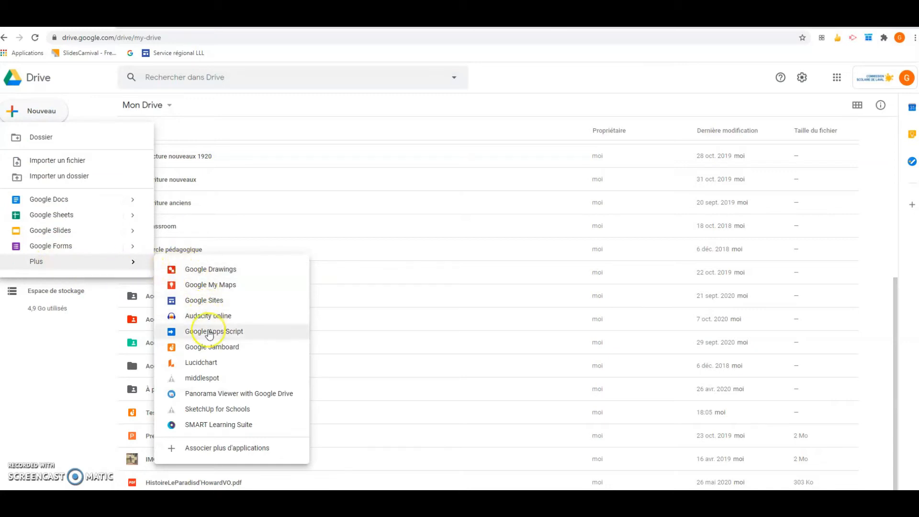
left_click(209, 347)
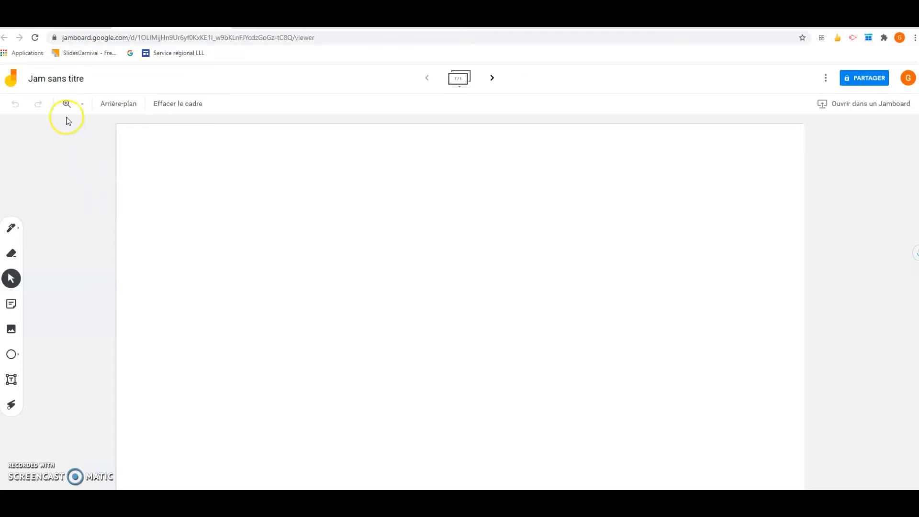
- Rename the untitled jam as "Essai pour la capsule"
left_click(61, 80)
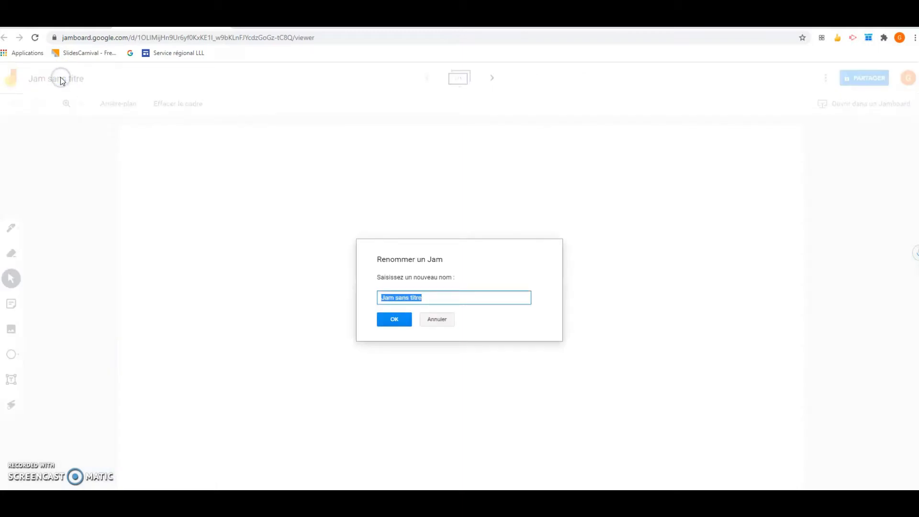
type("Essai pour la capsule")
left_click(388, 316)
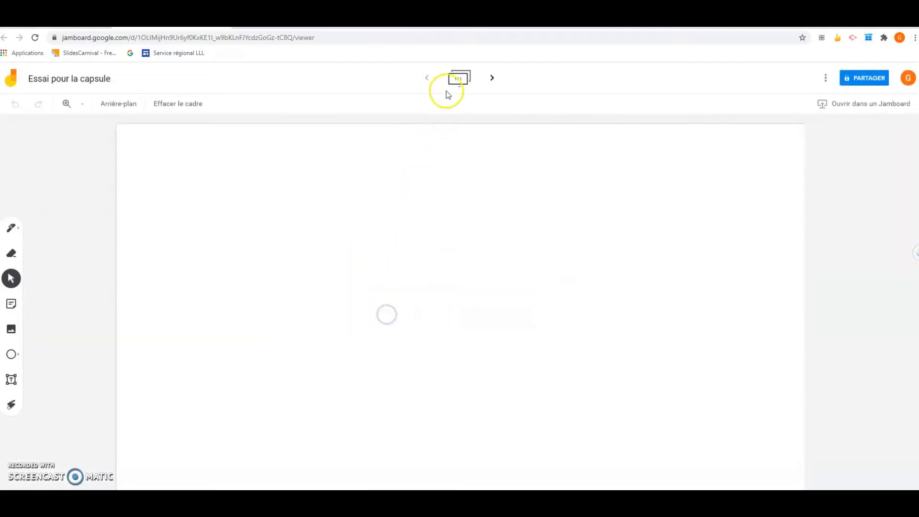
- Add two blank frames to the jam for a total of three, ending on frame 1 with the frame bar collapsed
left_click(458, 79)
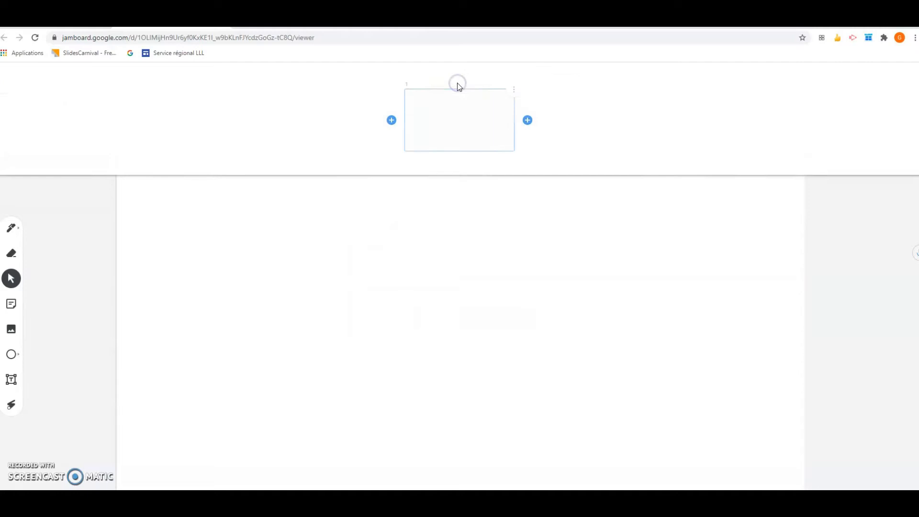
left_click(527, 121)
left_click(595, 119)
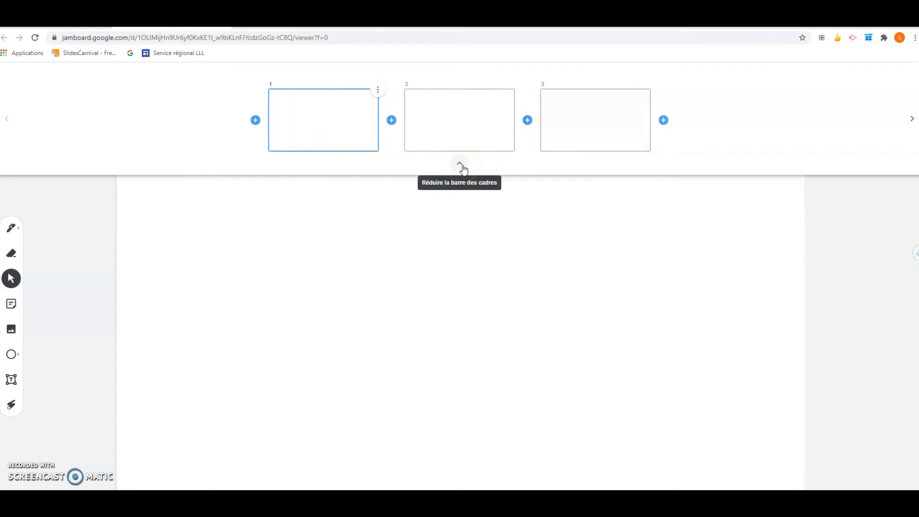
left_click(461, 167)
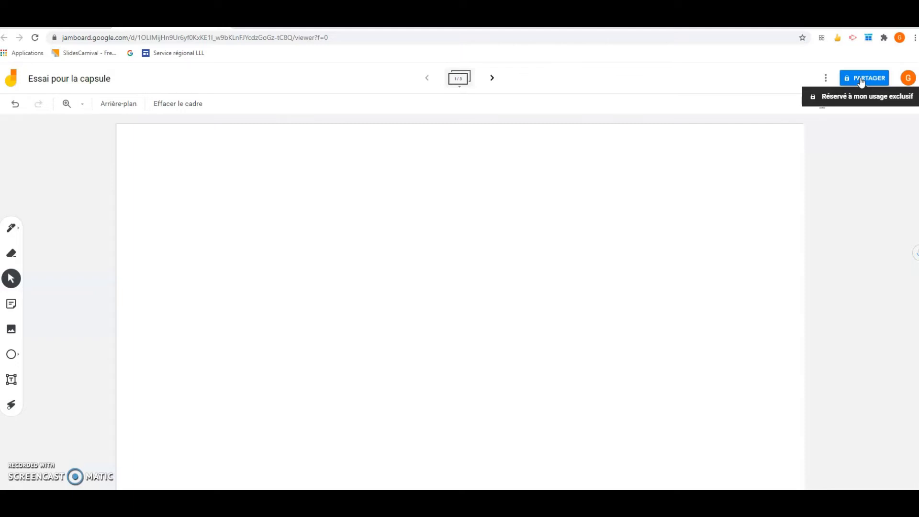
- Give the first frame a lined-paper background
left_click(120, 106)
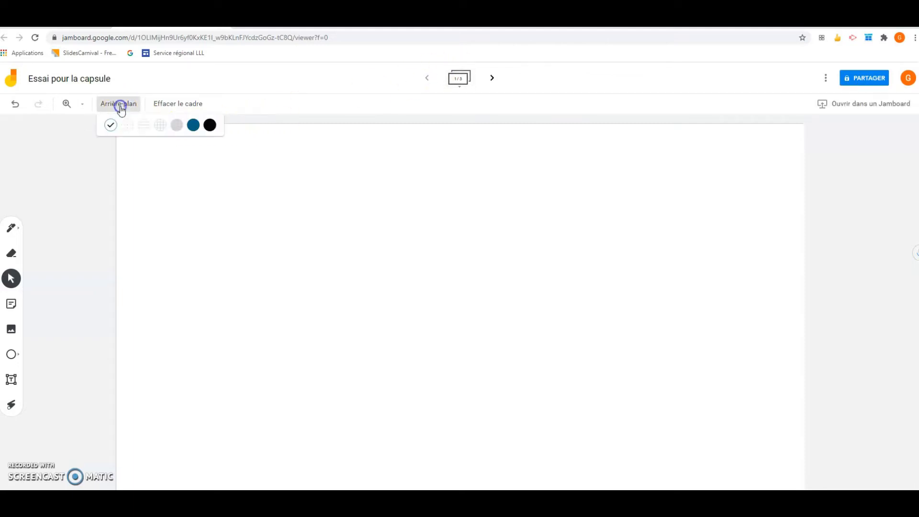
left_click(126, 128)
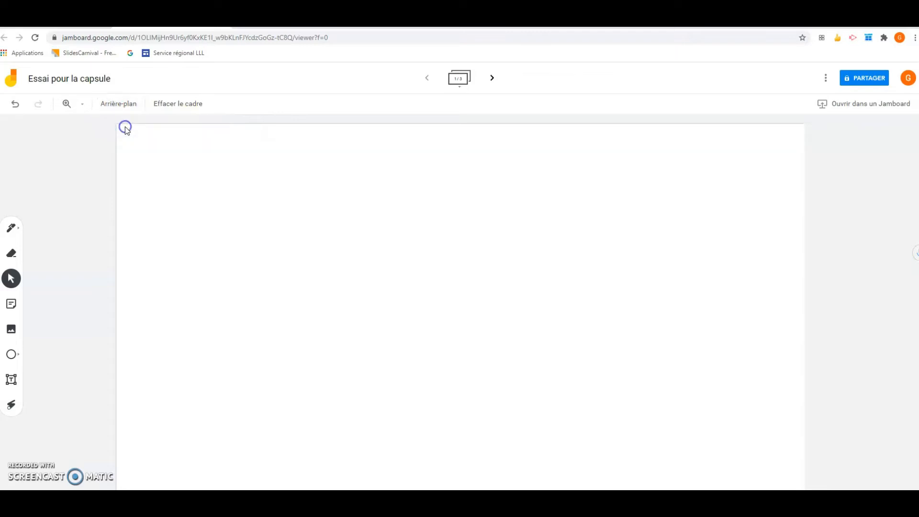
left_click(126, 106)
left_click(142, 126)
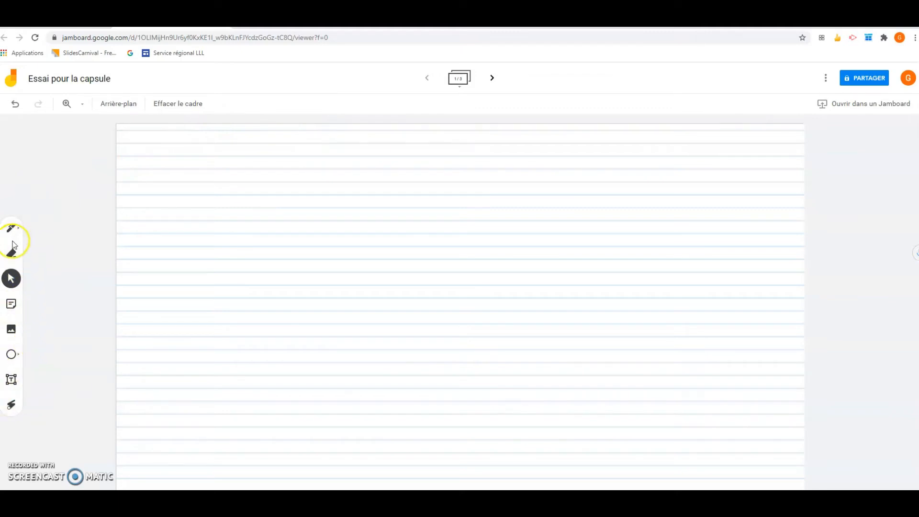
- Insert the book page picture from the Photos folder of Google Drive, enlarge it and place it on the left part of the frame
left_click(12, 330)
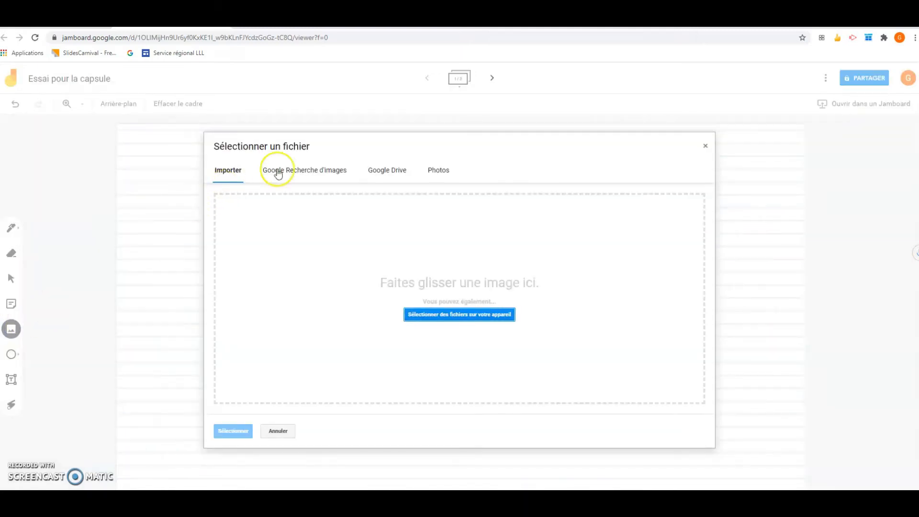
left_click(393, 171)
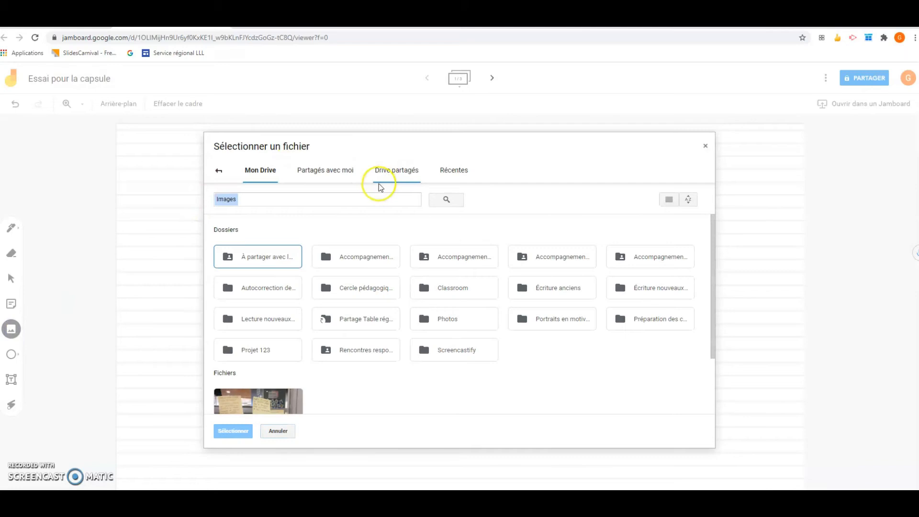
double_click(458, 316)
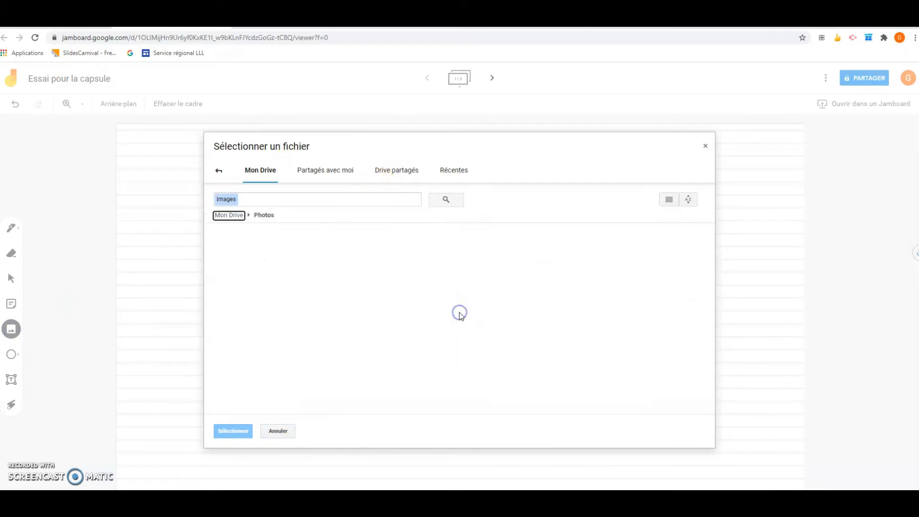
left_click(254, 281)
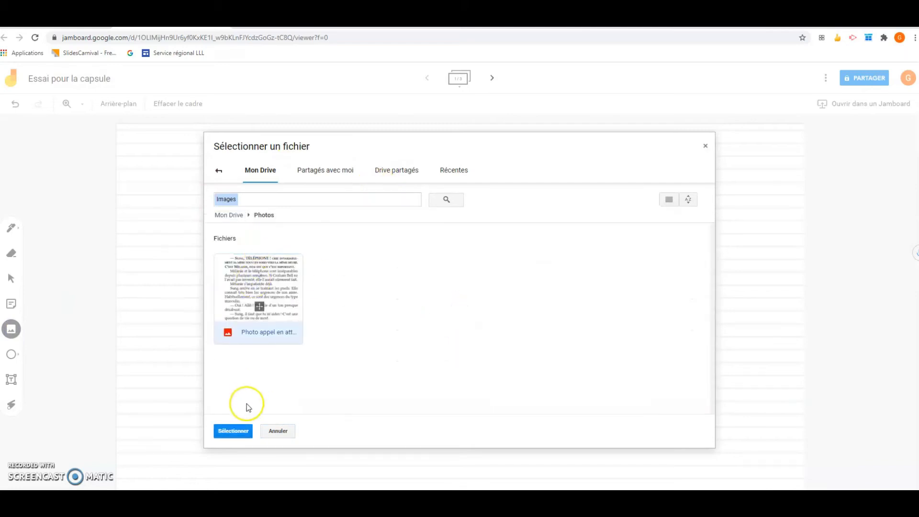
left_click(233, 430)
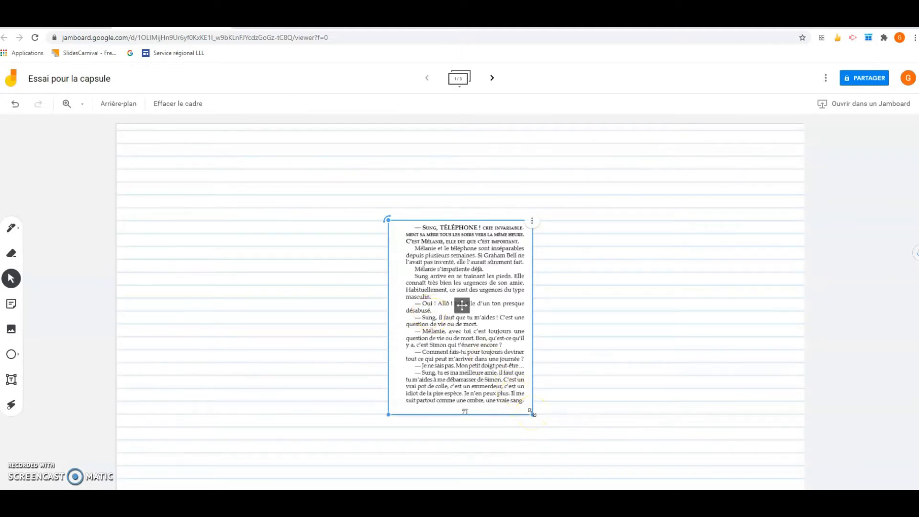
left_click_drag(531, 413, 575, 473)
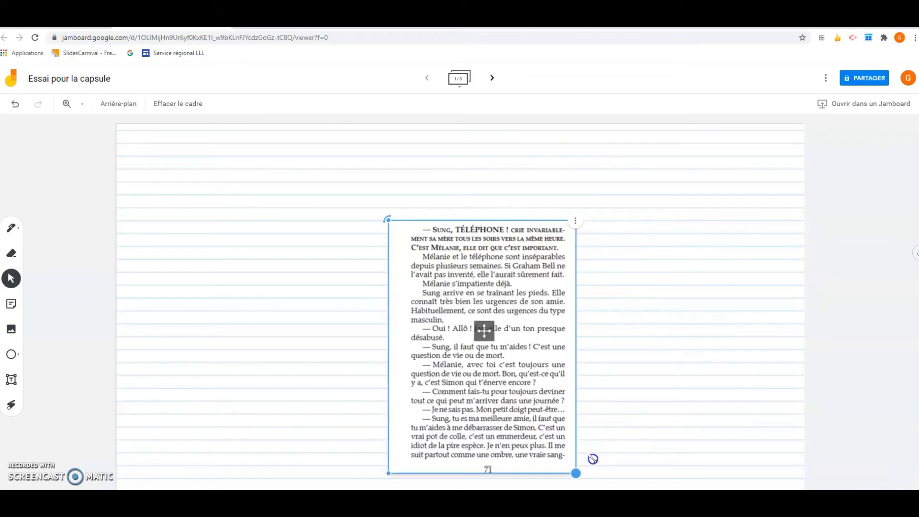
left_click_drag(512, 388, 261, 349)
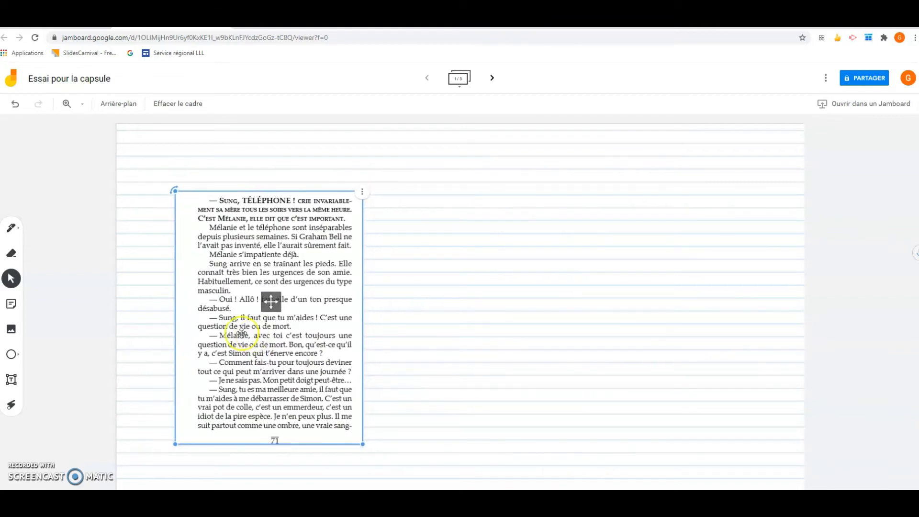
- Search Google Images for "téléphone" and insert the picture of a red rotary telephone
left_click(11, 329)
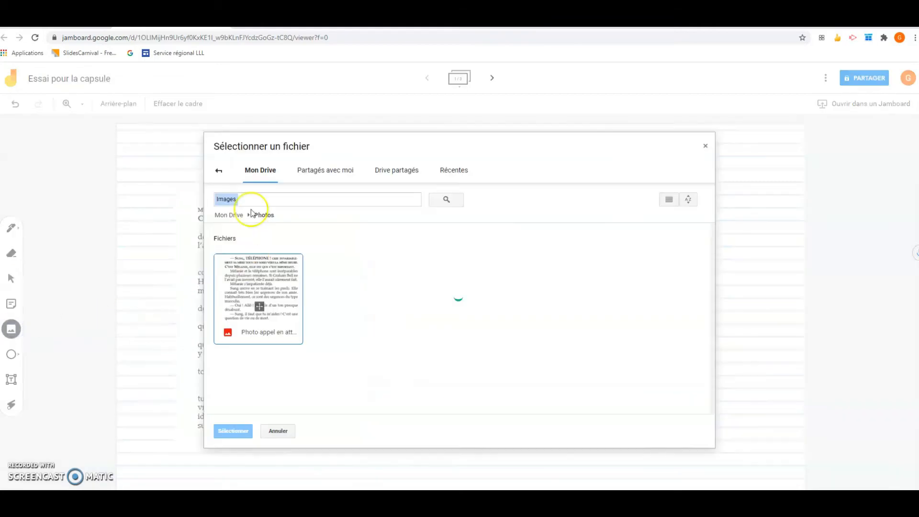
left_click(219, 175)
left_click(297, 173)
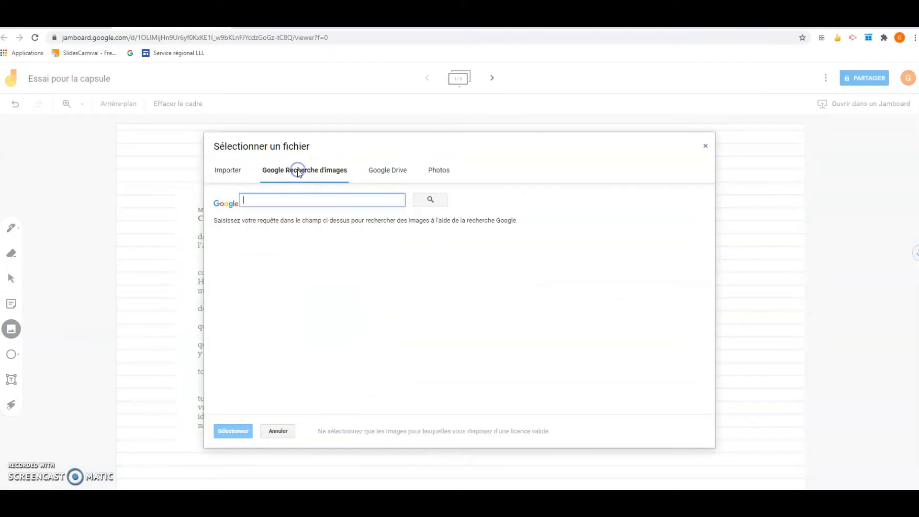
type("téléphone")
key("Return")
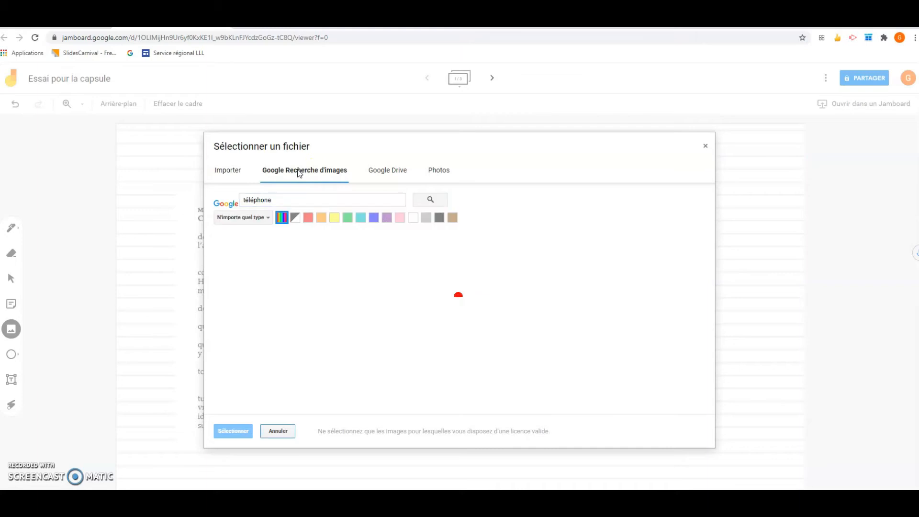
scroll(306, 287, "down", 6)
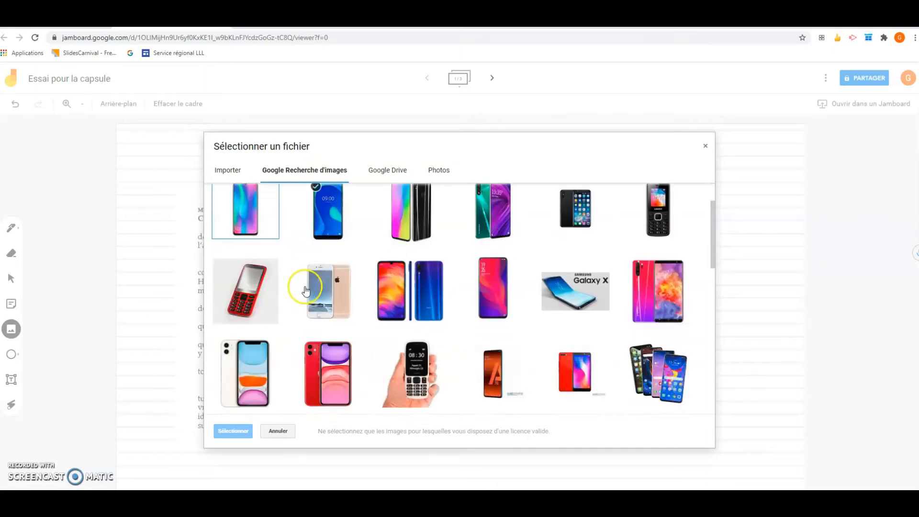
left_click(331, 324)
left_click(232, 431)
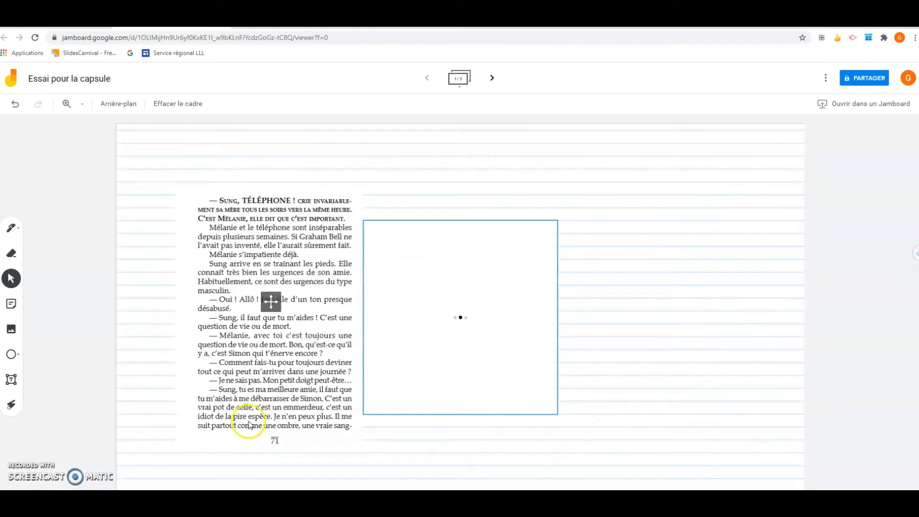
- Shrink the telephone picture to about half its size and place it beside the upper part of the book page
left_click(465, 337)
left_click_drag(557, 413, 469, 326)
left_click_drag(419, 298, 432, 230)
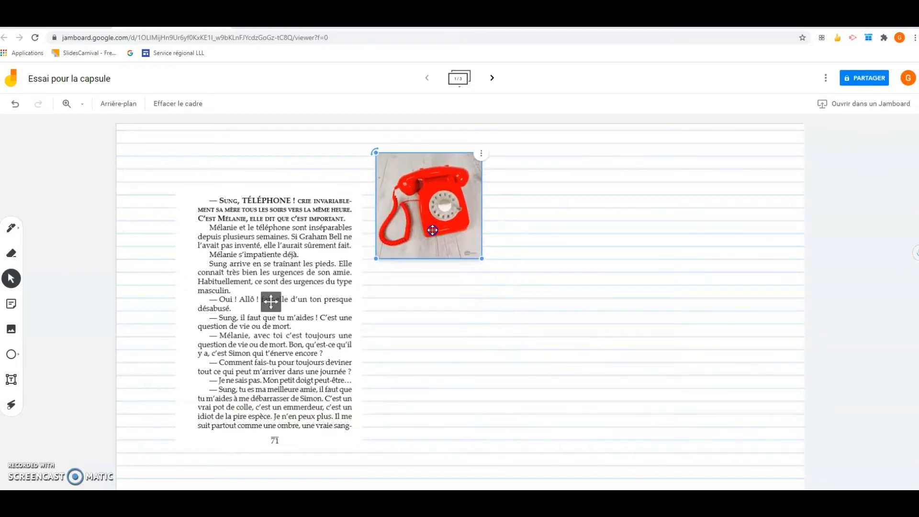
left_click(398, 273)
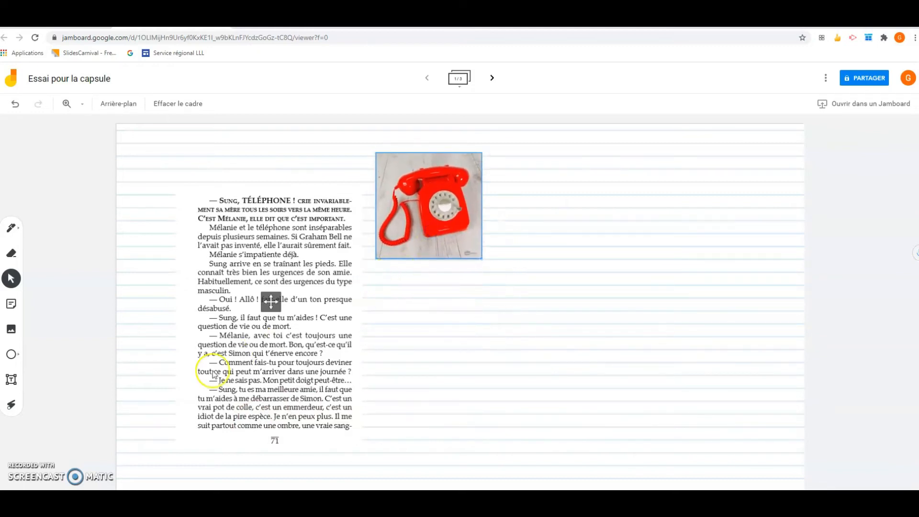
- Add a text box reading "Je me demande..." below the telephone picture and widen it so the text fits on one line
left_click(11, 379)
left_click(429, 316)
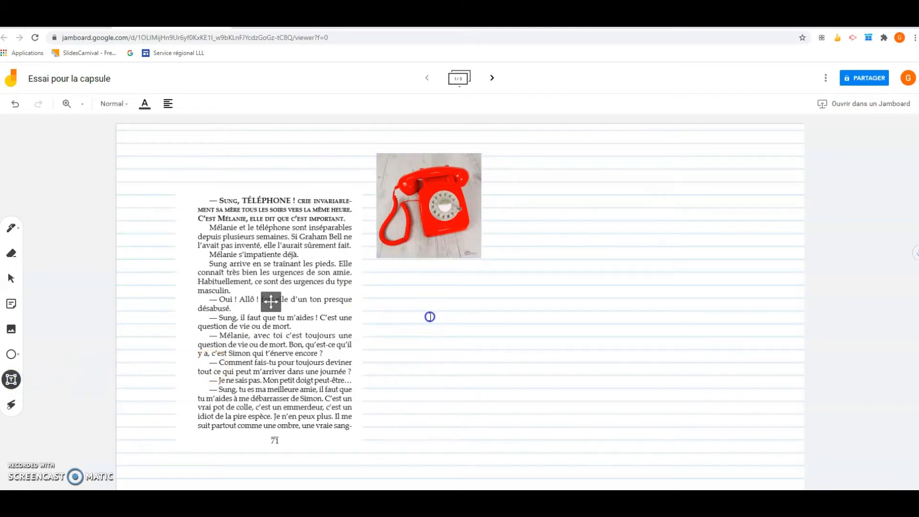
type("Je me demande...")
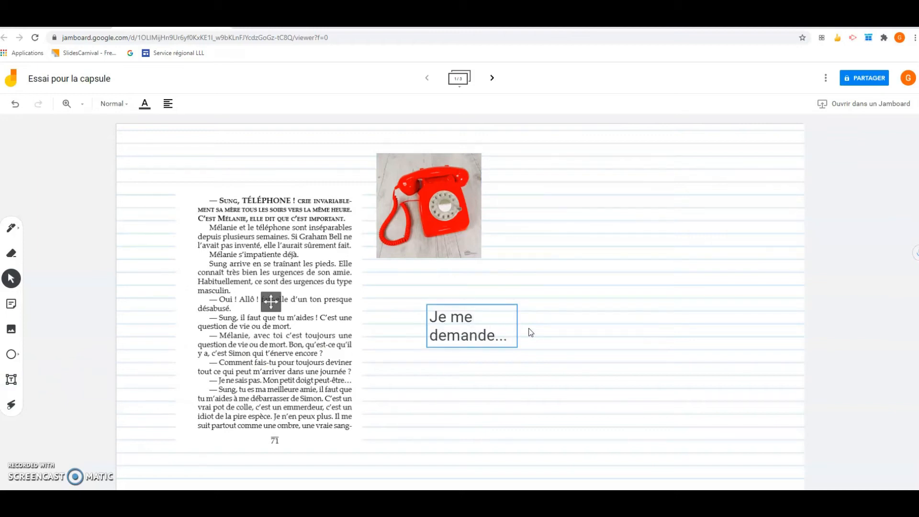
left_click_drag(521, 329, 646, 326)
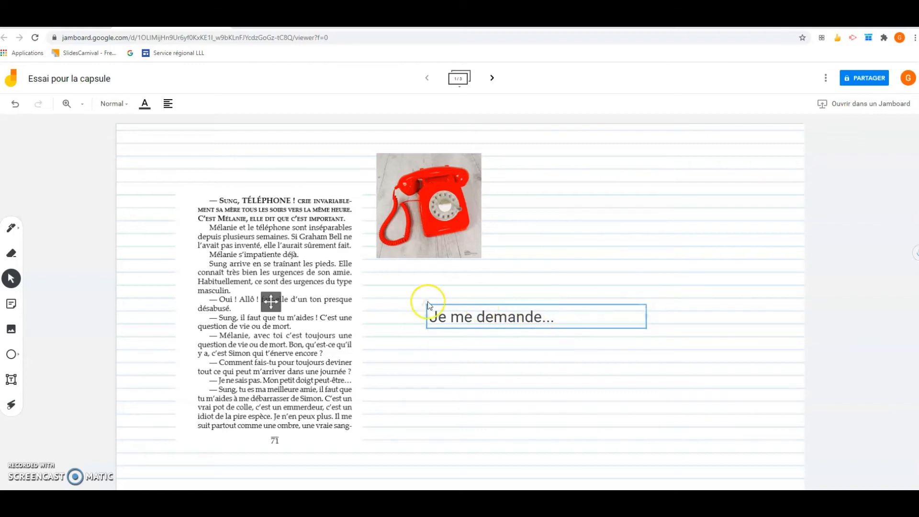
mouse_move(426, 302)
left_mouse_down()
mouse_move(431, 282)
mouse_move(427, 301)
left_mouse_up()
- Change the color of the "Je me demande..." text to blue
left_click(452, 307)
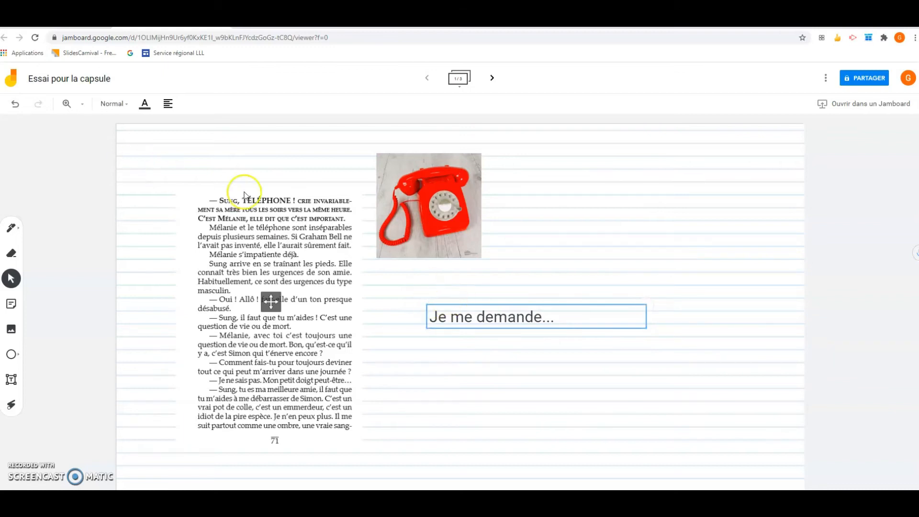
left_click(145, 104)
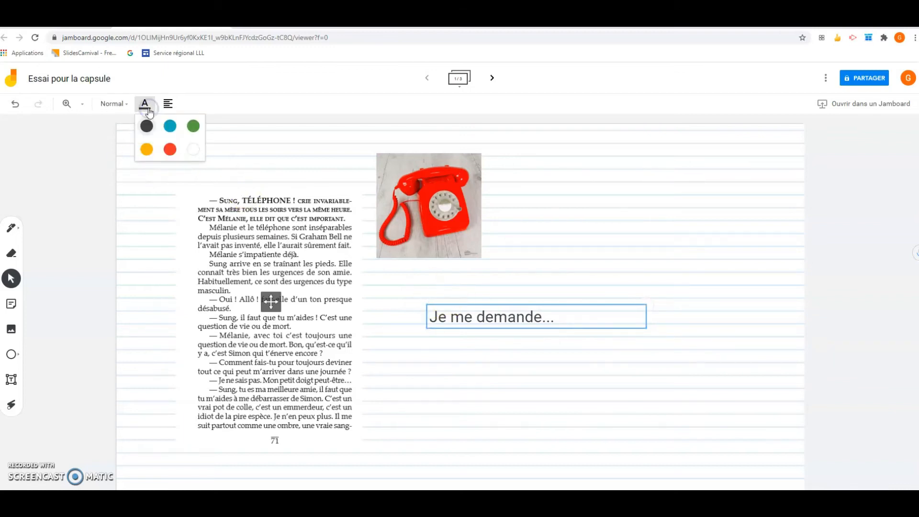
left_click(170, 125)
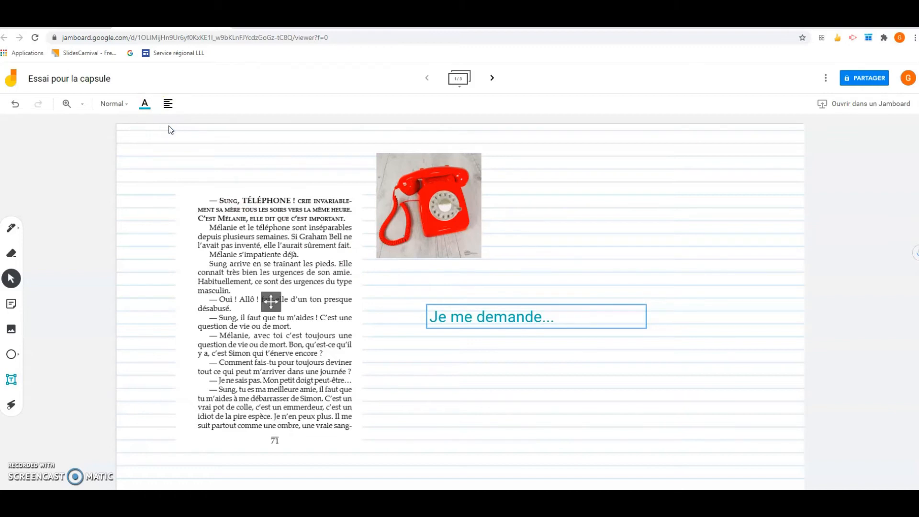
left_click(165, 110)
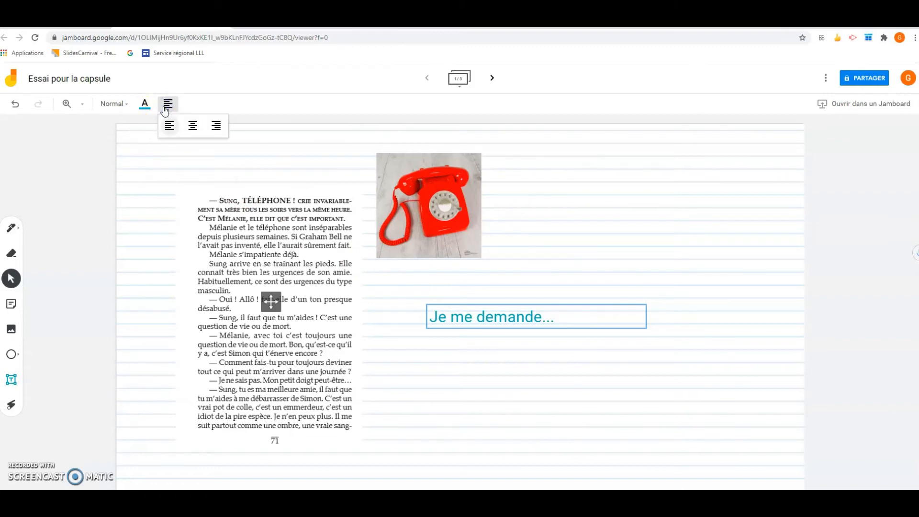
left_click(124, 107)
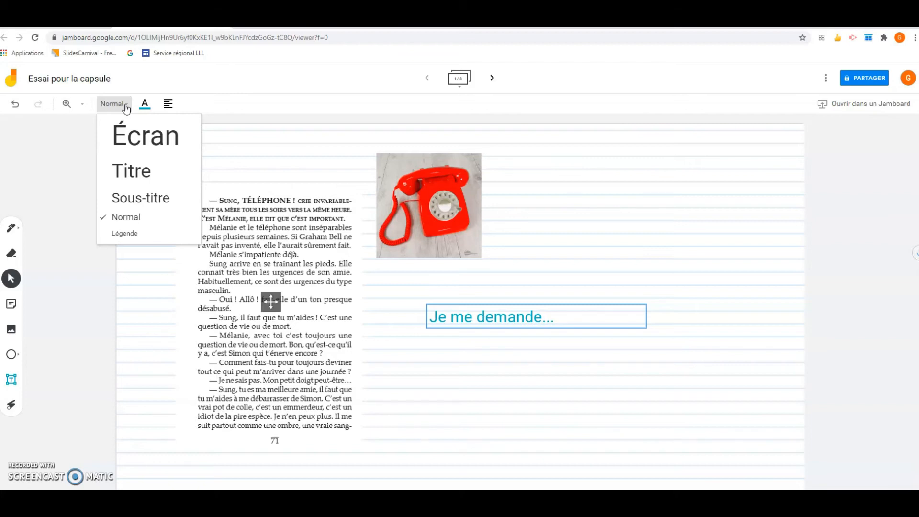
left_click(468, 366)
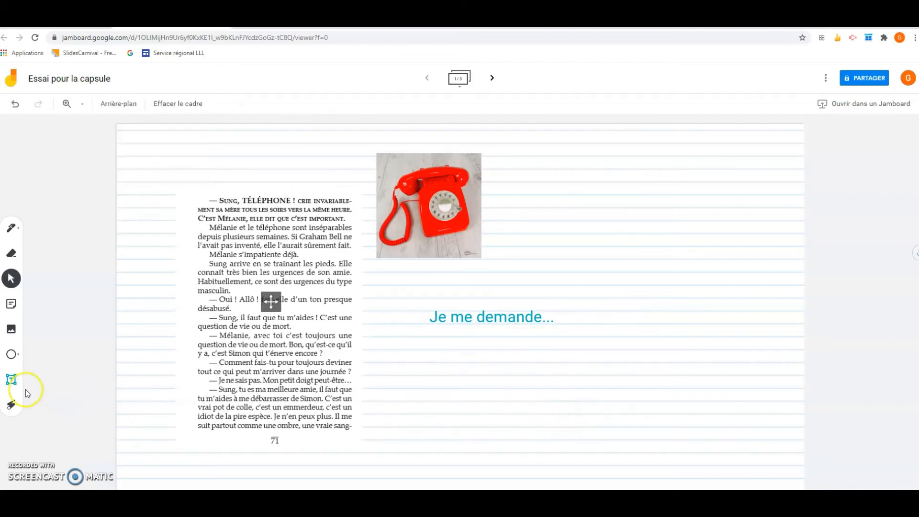
- Draw a wide rounded rectangle below the "Je me demande..." text and move it partly over the lower book page
left_click(11, 355)
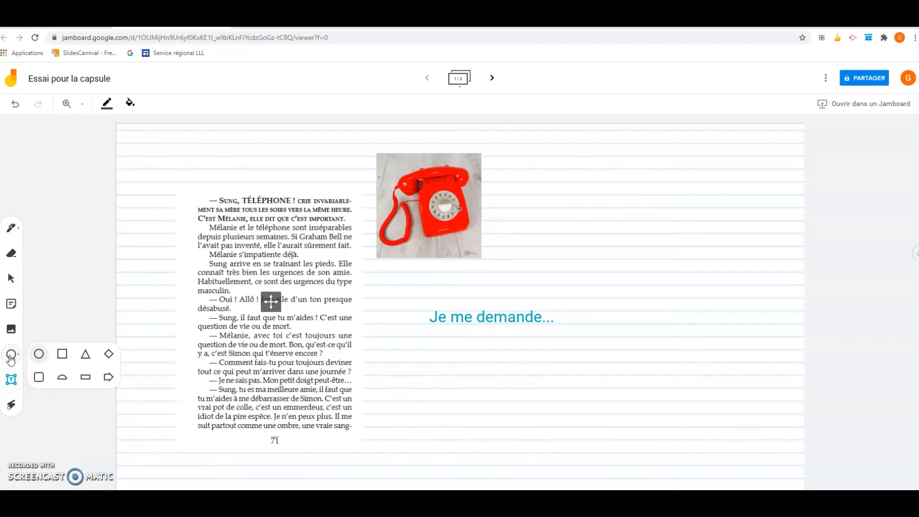
left_click(38, 376)
left_click_drag(438, 383, 615, 434)
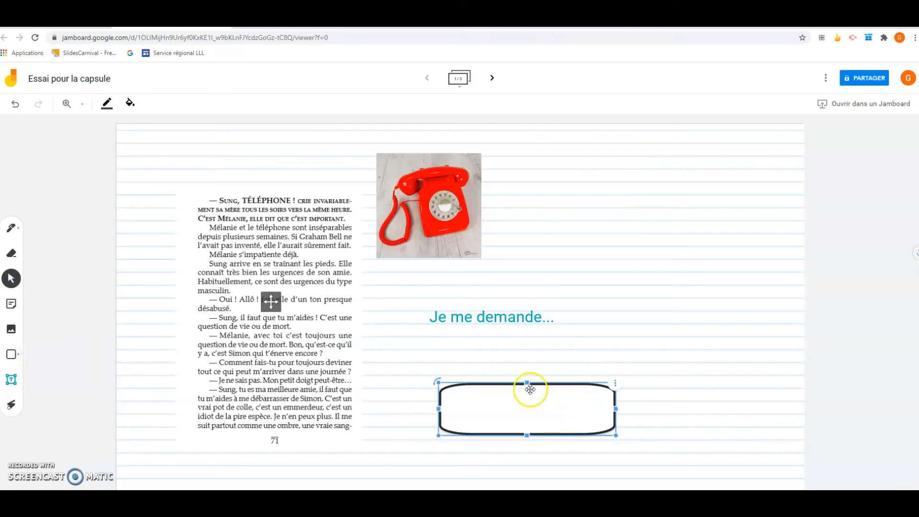
left_click_drag(530, 396, 469, 377)
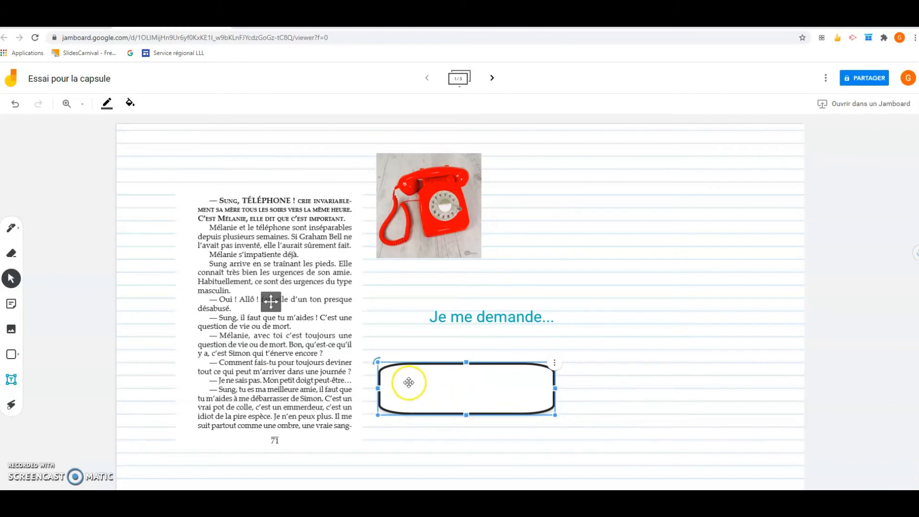
left_click_drag(409, 380, 332, 378)
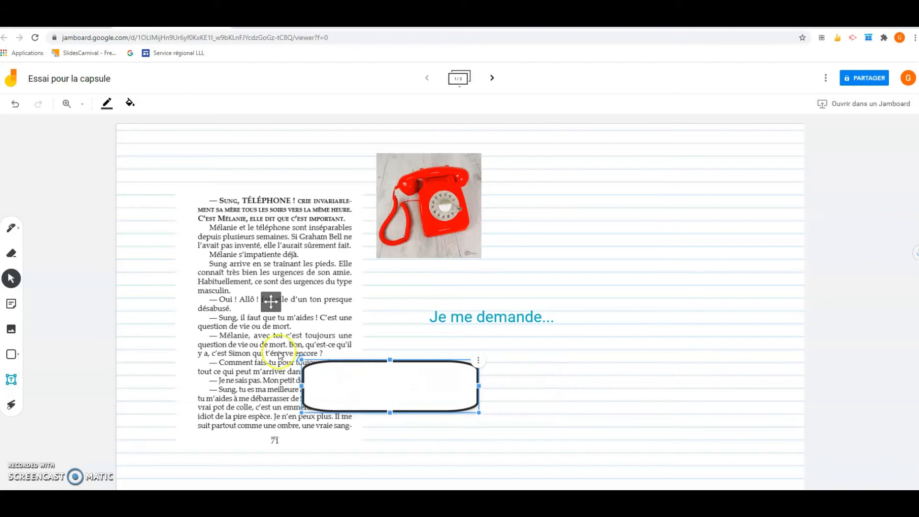
- Make the rounded rectangle's fill transparent and place it around the book lines starting "Comment fais-tu pour toujours deviner"
left_click(128, 105)
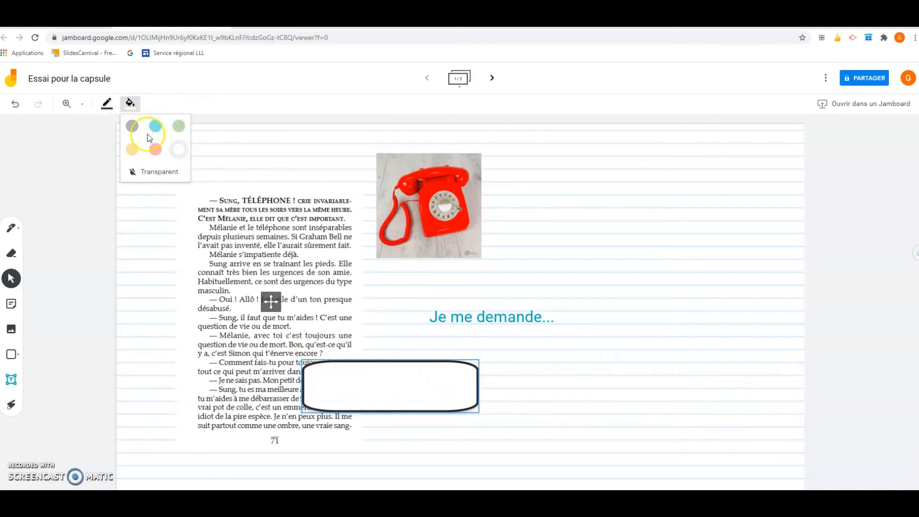
left_click(161, 173)
left_click_drag(390, 365, 281, 360)
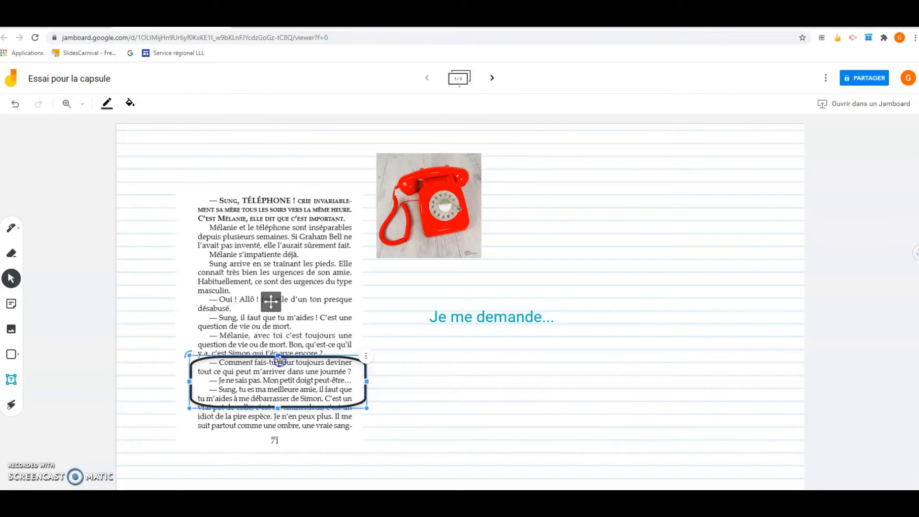
left_click(385, 357)
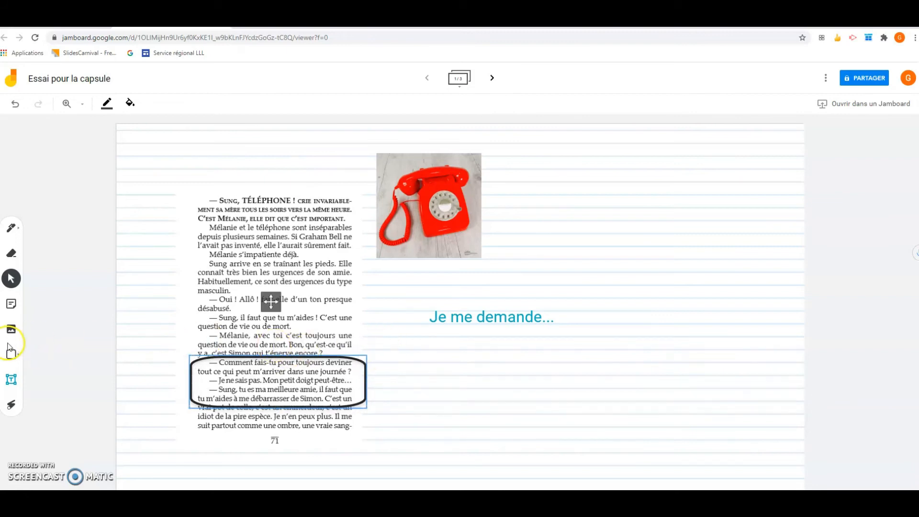
- Add an orange sticky note reading "Message 1", trying green, blue and pink before choosing orange
left_click(11, 306)
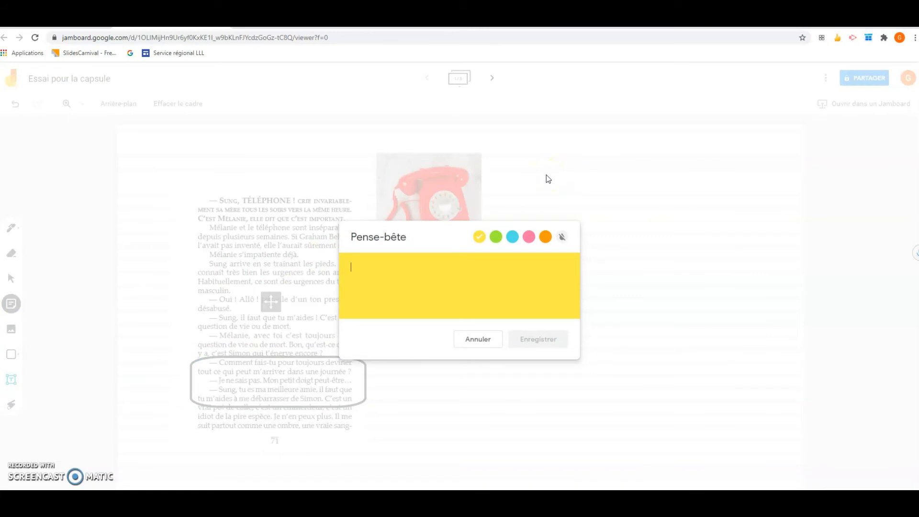
type("Message 1")
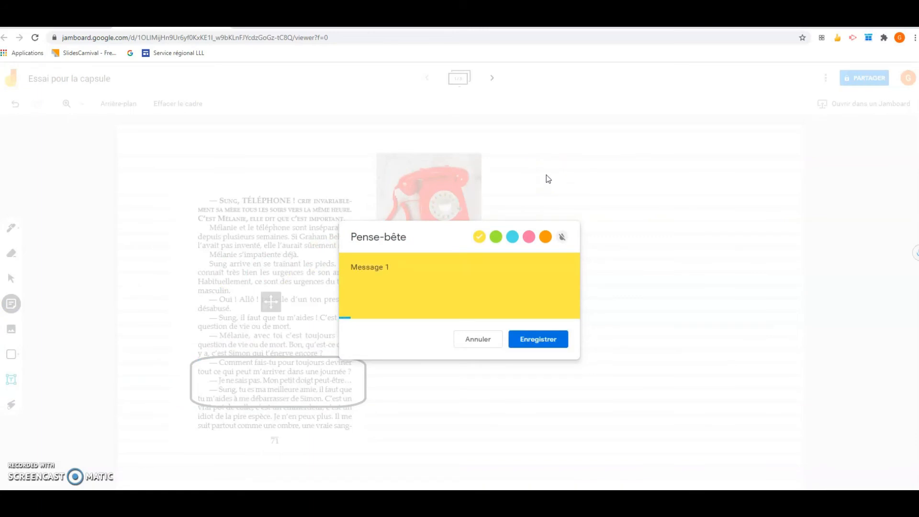
left_click(496, 237)
left_click(513, 236)
left_click(529, 237)
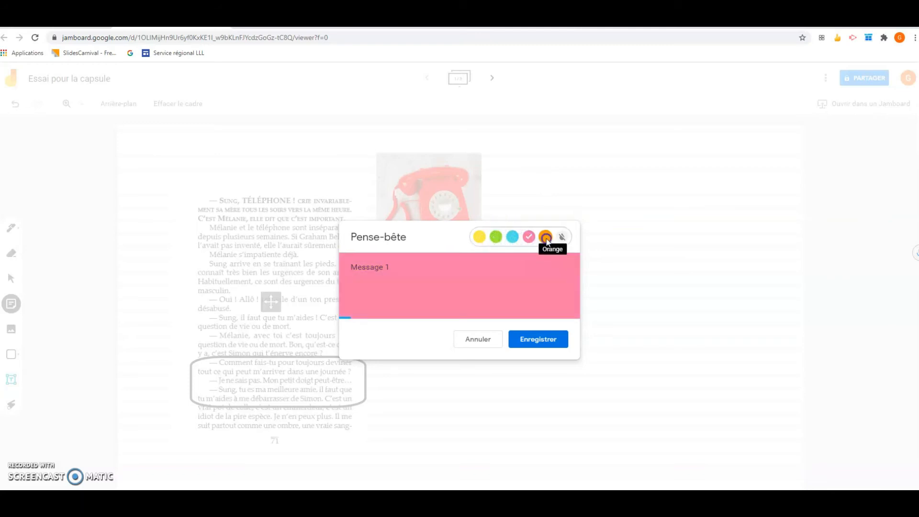
left_click(543, 341)
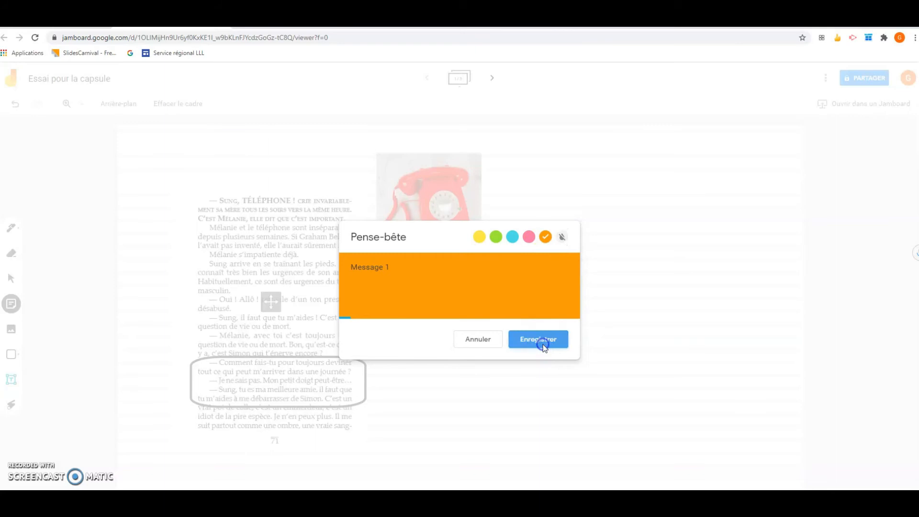
left_click(473, 338)
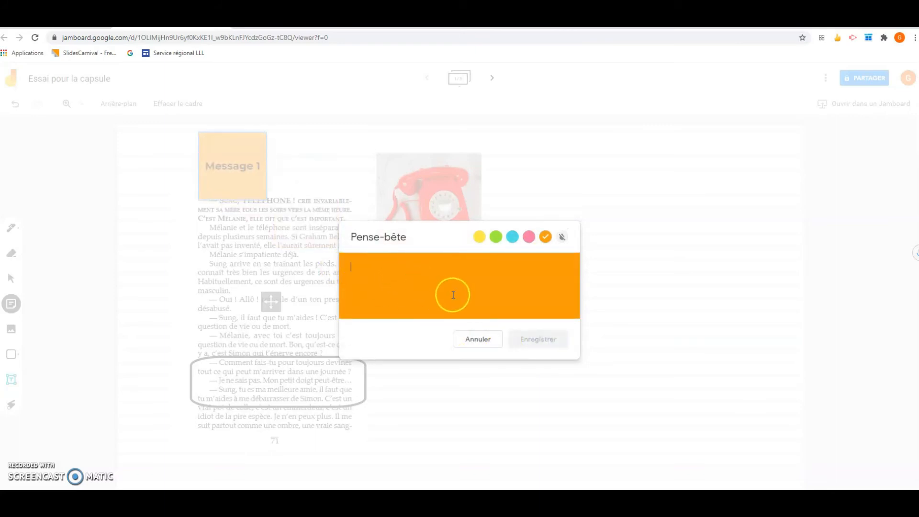
- Add a second orange sticky note reading "Message 2" and leave the sticky note editor
type("Message 2")
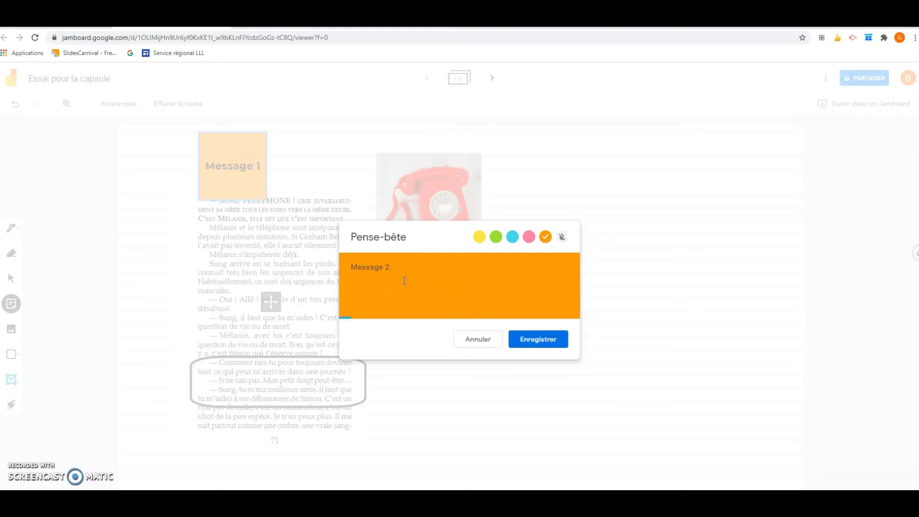
left_click(537, 339)
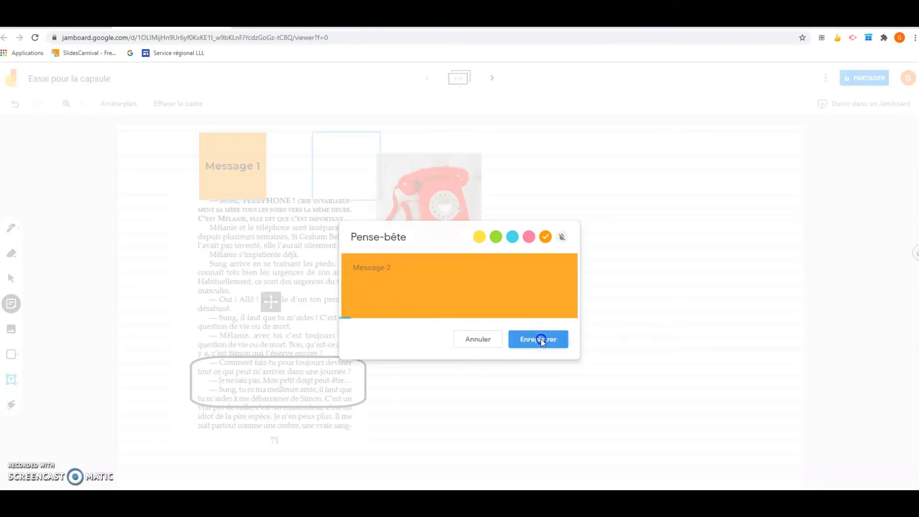
left_click(475, 337)
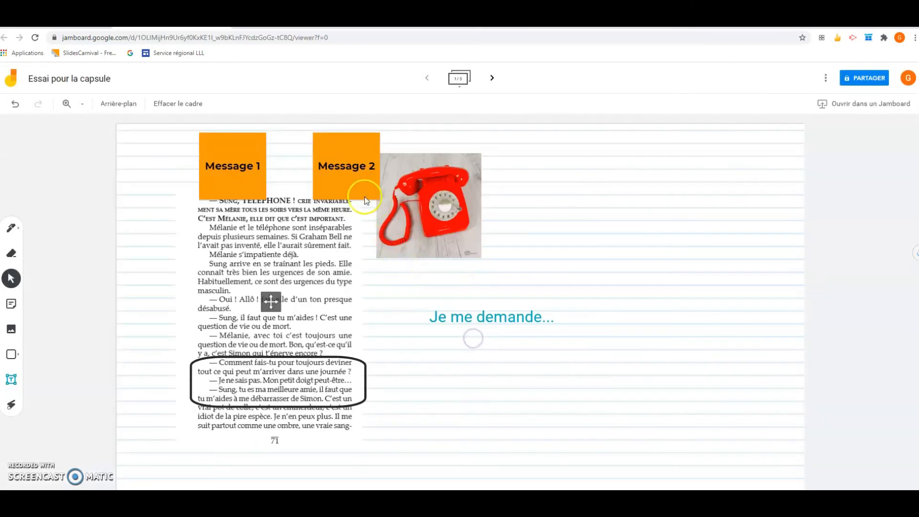
- Move the "Message 2" note beside the telephone picture, and place the "Message 1" note, slightly enlarged, below the "Je me demande..." text
left_click_drag(355, 188, 584, 260)
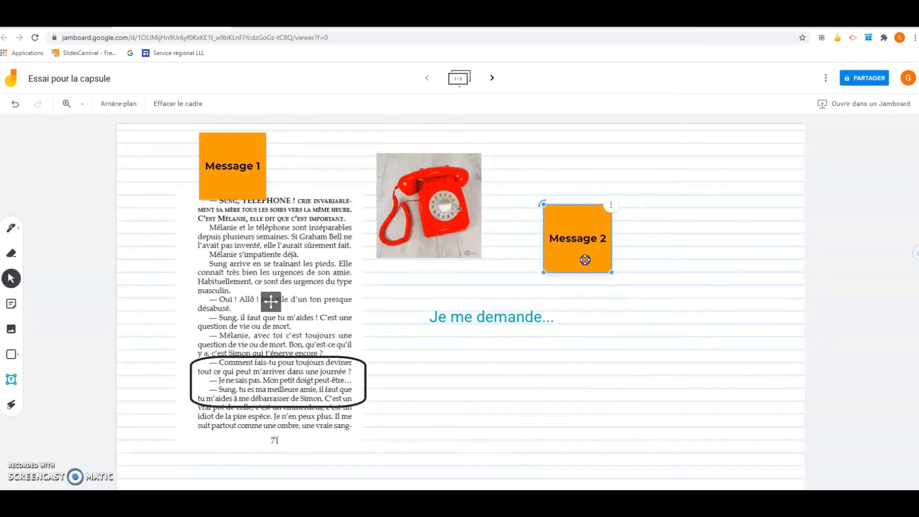
left_click_drag(200, 198, 425, 440)
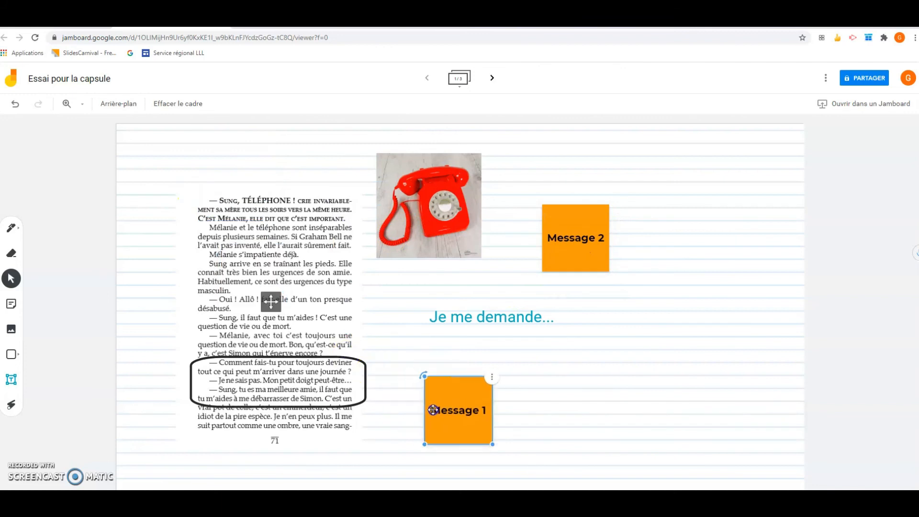
left_click_drag(493, 444, 452, 411)
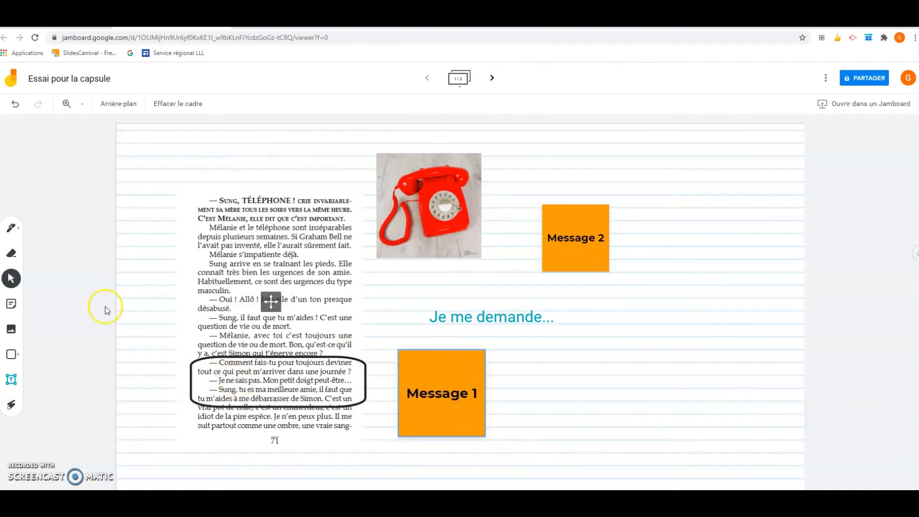
- Highlight in yellow the book lines "Mélanie s'impatiente déjà." and "Sung arrive en se traînant les pieds. Elle" with the highlighter
left_click(11, 228)
left_click(11, 228)
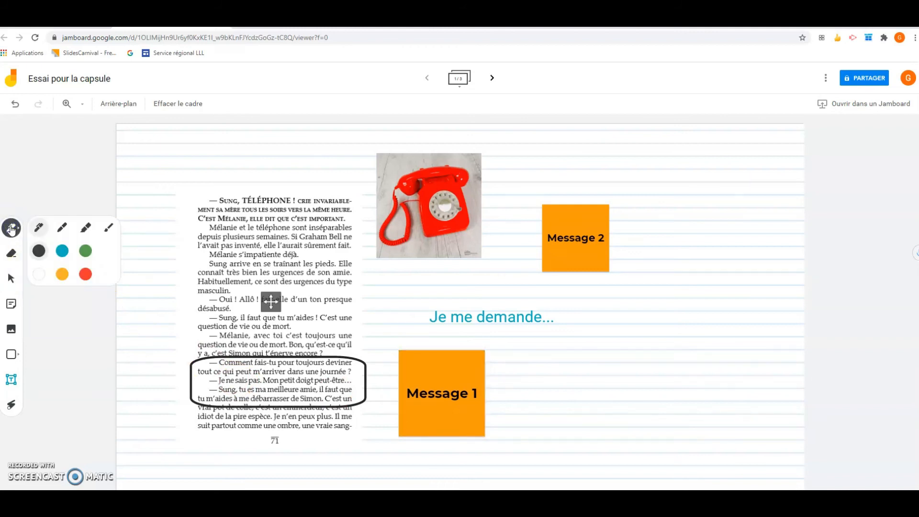
left_click(86, 228)
left_click(62, 273)
left_click_drag(206, 255, 310, 254)
left_click_drag(206, 263, 352, 262)
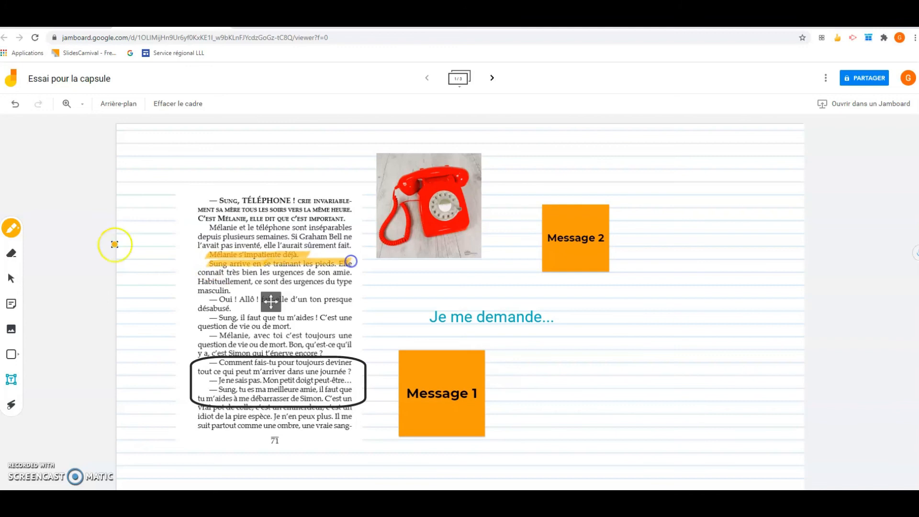
- Draw a green arrow with the marker pointing at the first line of the book page
left_click(11, 228)
left_click(61, 227)
left_click(86, 251)
mouse_move(160, 159)
left_mouse_down()
mouse_move(201, 197)
mouse_move(205, 188)
mouse_move(204, 205)
mouse_move(181, 207)
left_mouse_up()
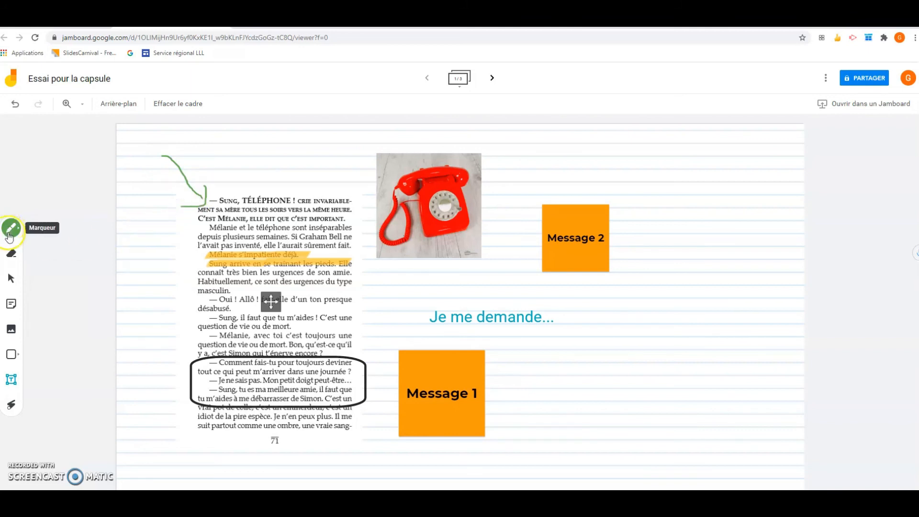
- Erase the green arrow's head and undo back to the state before the arrow was drawn
left_click(12, 254)
mouse_move(180, 185)
left_mouse_down()
mouse_move(190, 208)
mouse_move(185, 200)
mouse_move(201, 191)
mouse_move(181, 205)
left_mouse_up()
left_click(14, 104)
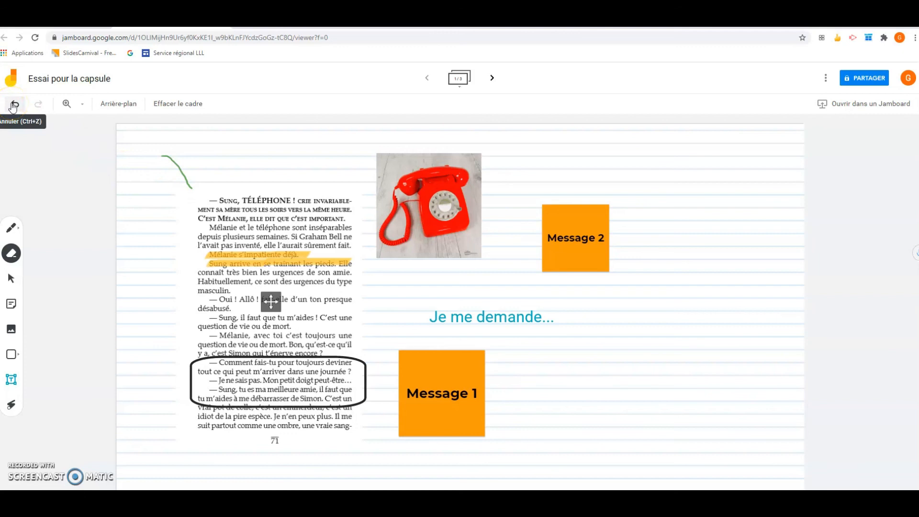
left_click(13, 105)
left_click(13, 105)
left_click(13, 105)
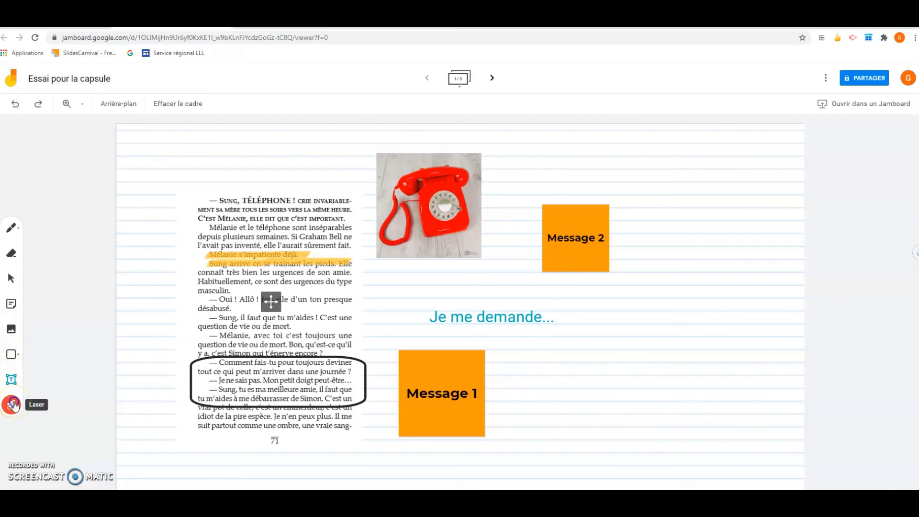
- Point at the upper lines of the book page with the laser tool
left_click(14, 406)
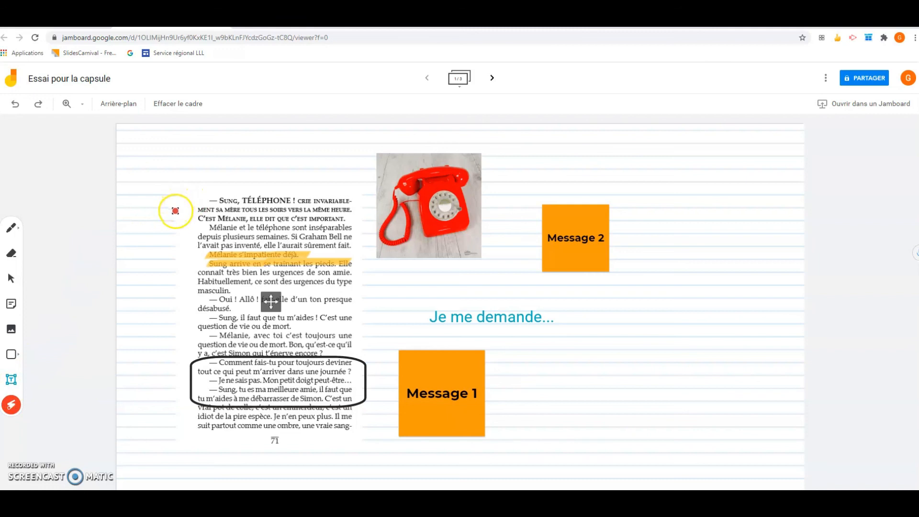
mouse_move(179, 209)
left_mouse_down()
mouse_move(189, 218)
mouse_move(349, 196)
mouse_move(204, 207)
mouse_move(191, 220)
left_mouse_up()
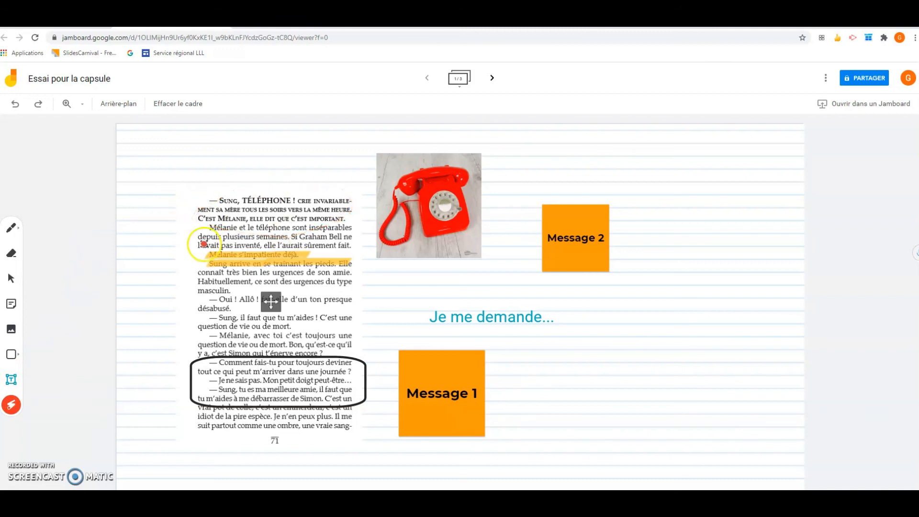